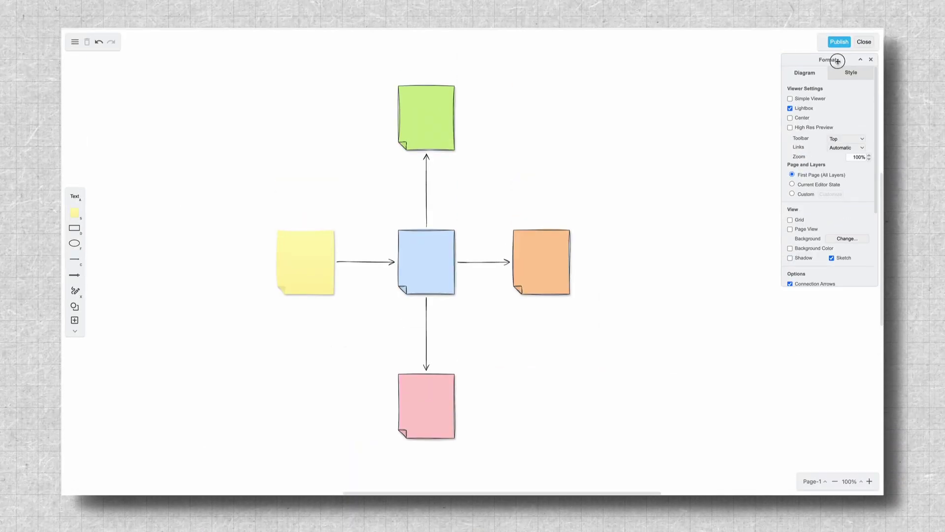
Reposition the floating Format panel and collapse it to its header.
left_click_drag(836, 62, 787, 47)
left_click(703, 76)
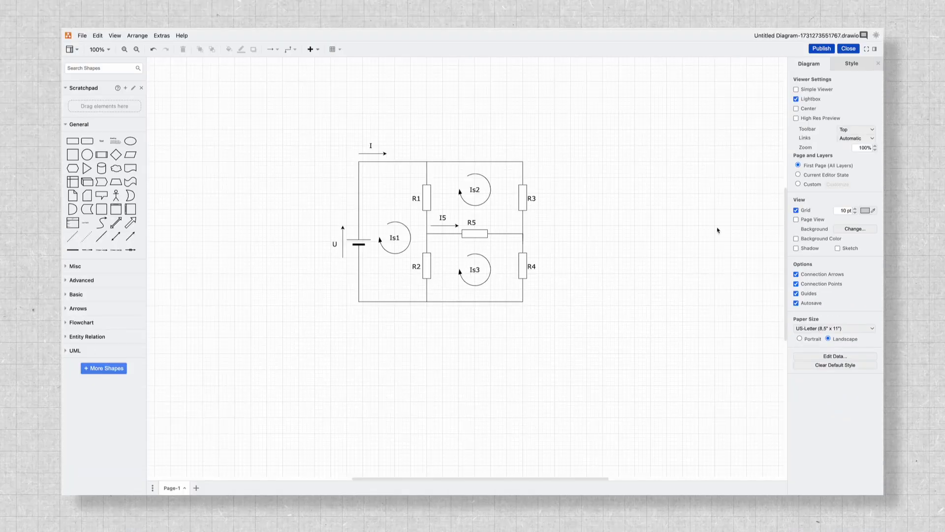
Uncheck Grid in the Diagram panel and zoom the circuit diagram out to 85%.
left_click(797, 211)
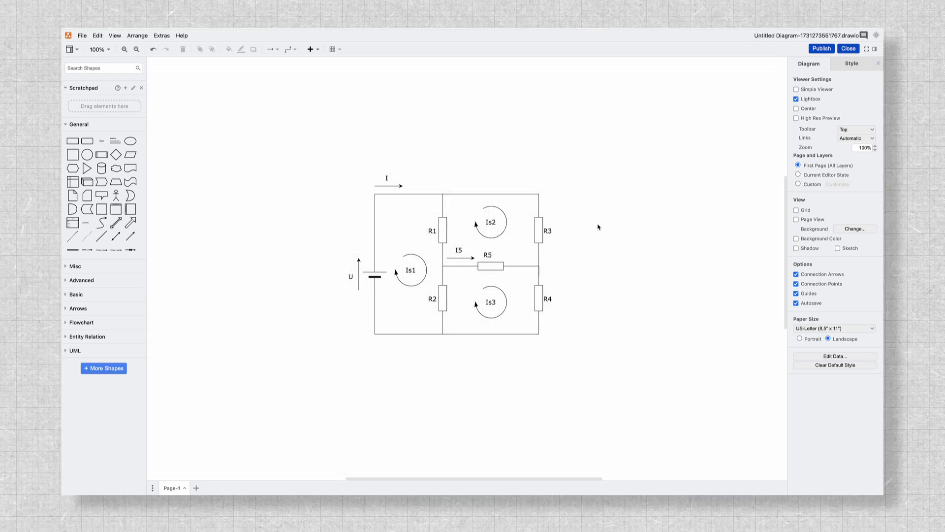
scroll(599, 227, "down", 1)
scroll(629, 232, "right", 5)
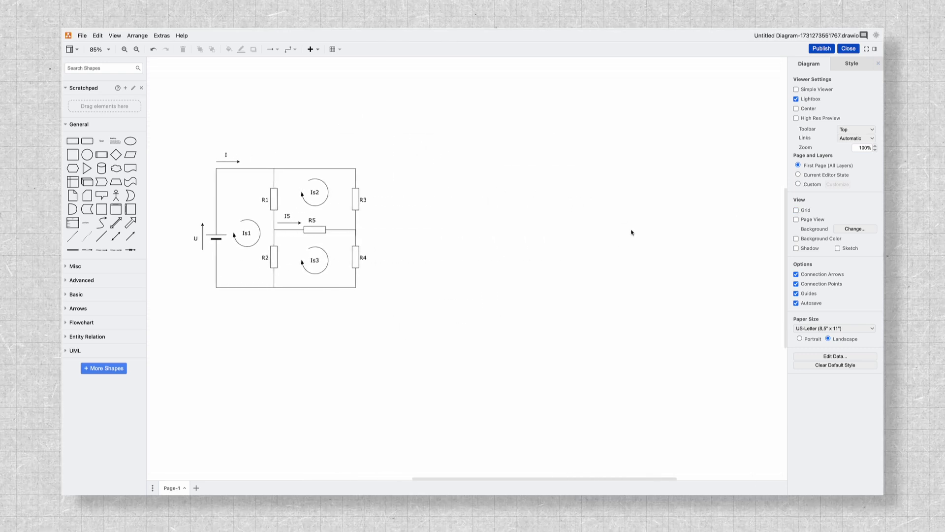
scroll(632, 232, "right", 1)
scroll(633, 232, "down", 4)
scroll(634, 232, "up", 3)
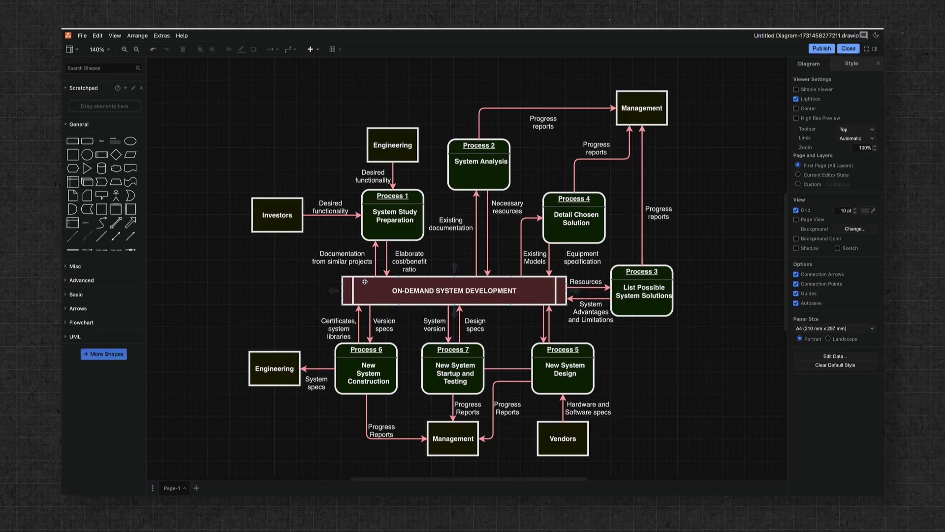
Switch the editor to the Dark appearance via Extras > Appearance.
scroll(284, 371, "down", 4)
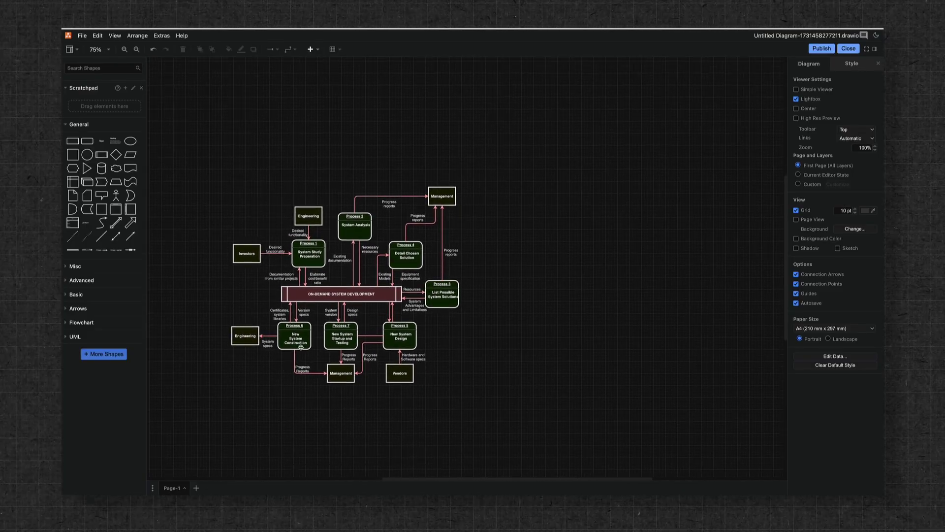
scroll(301, 347, "up", 5)
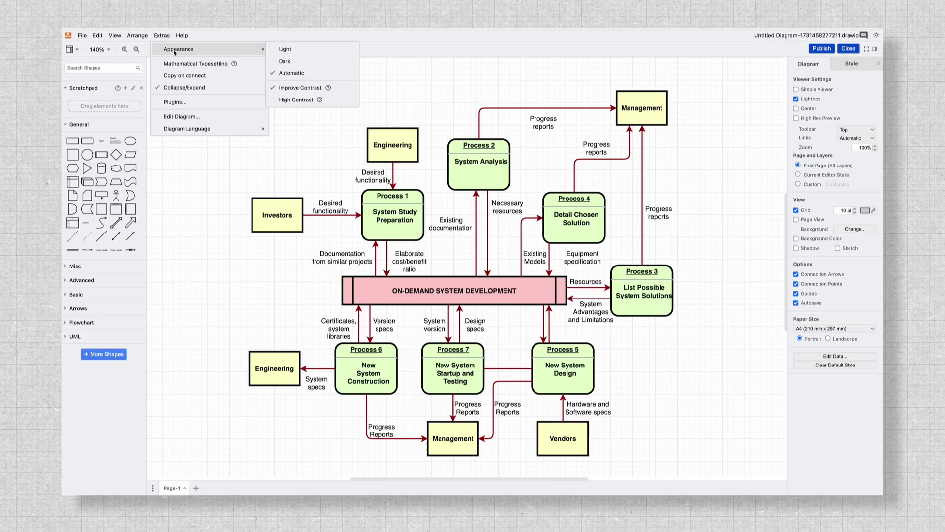
left_click(285, 61)
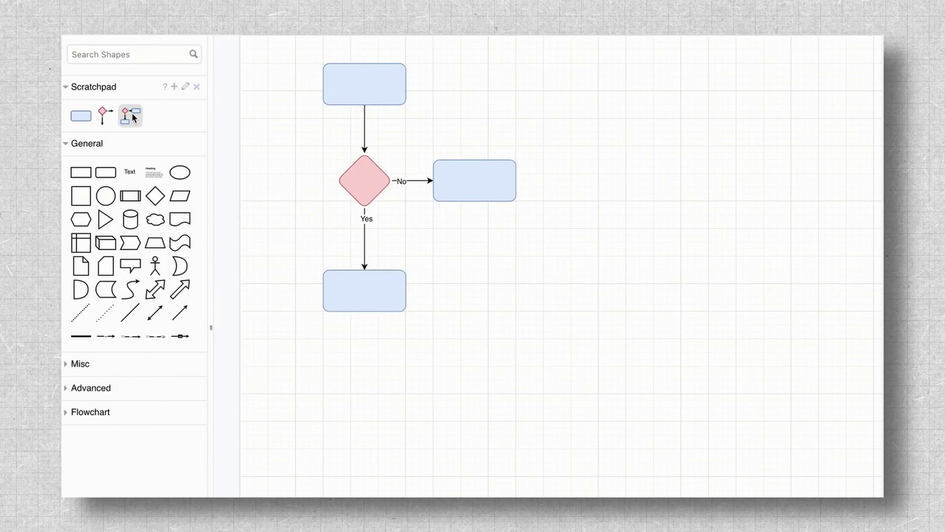
Drop the scratchpad flowchart onto the canvas and attach it to the right rectangle.
mouse_move(134, 118)
left_click_drag(134, 118, 536, 184)
left_click(519, 240)
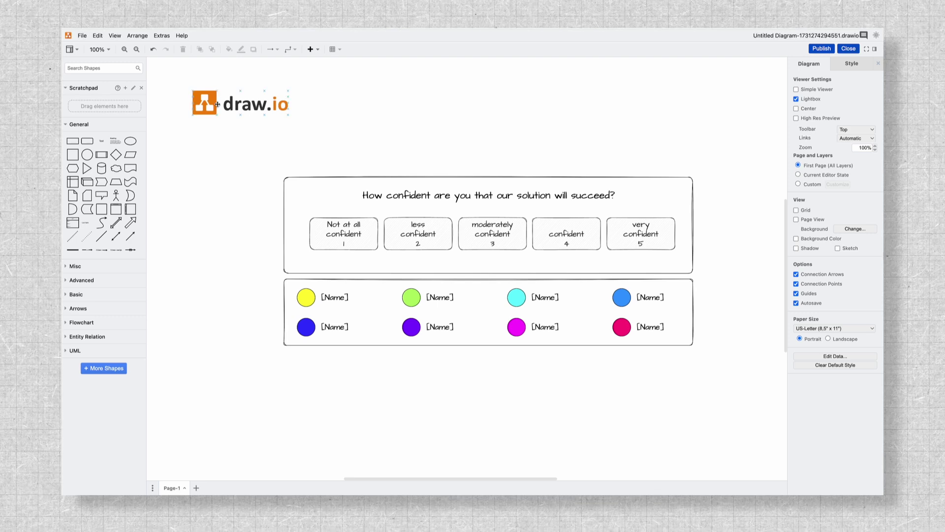
Save the logo and the whole flowchart to the scratchpad, then place a flowchart copy to the right.
left_click_drag(220, 97, 93, 108)
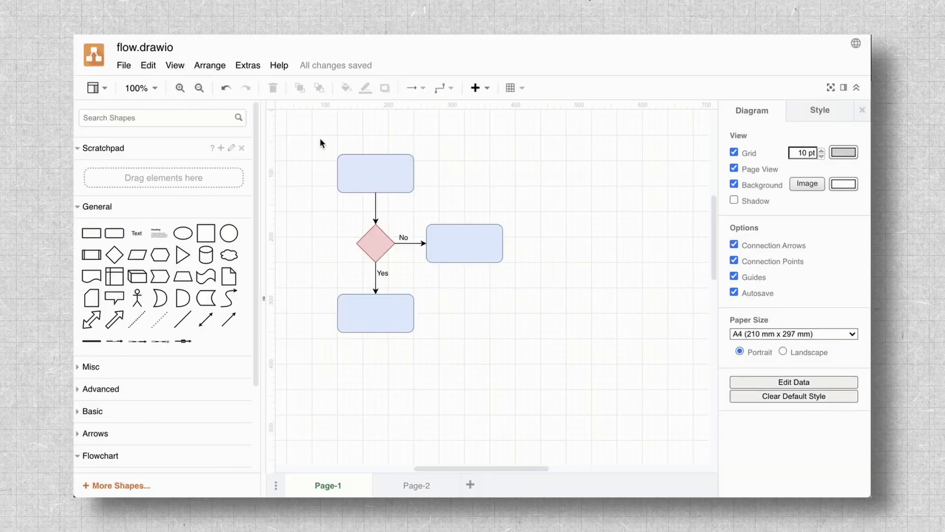
left_click_drag(320, 139, 560, 356)
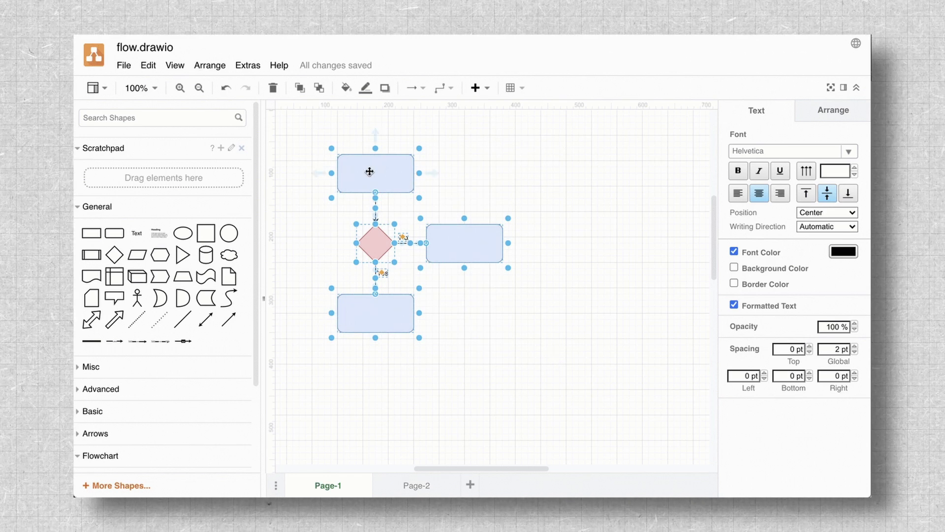
left_click_drag(370, 171, 213, 178)
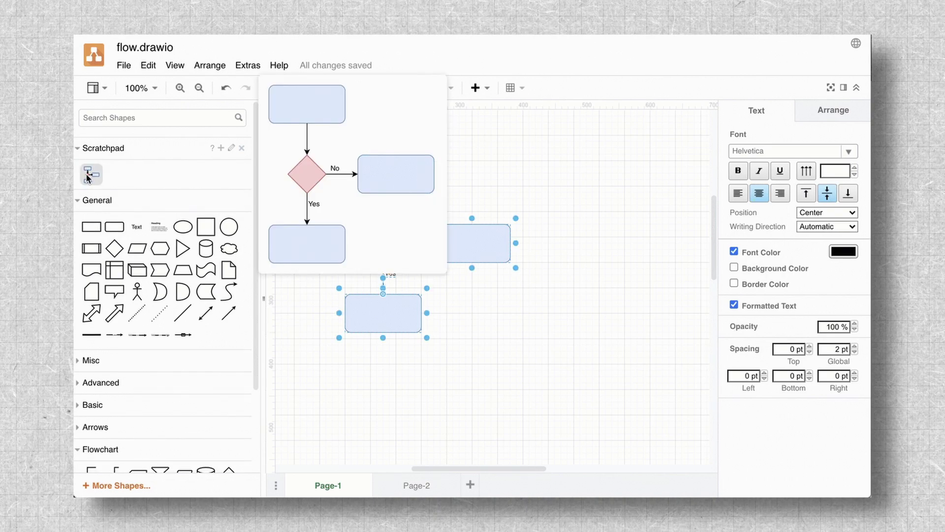
left_click(86, 179)
left_click_drag(441, 215, 584, 235)
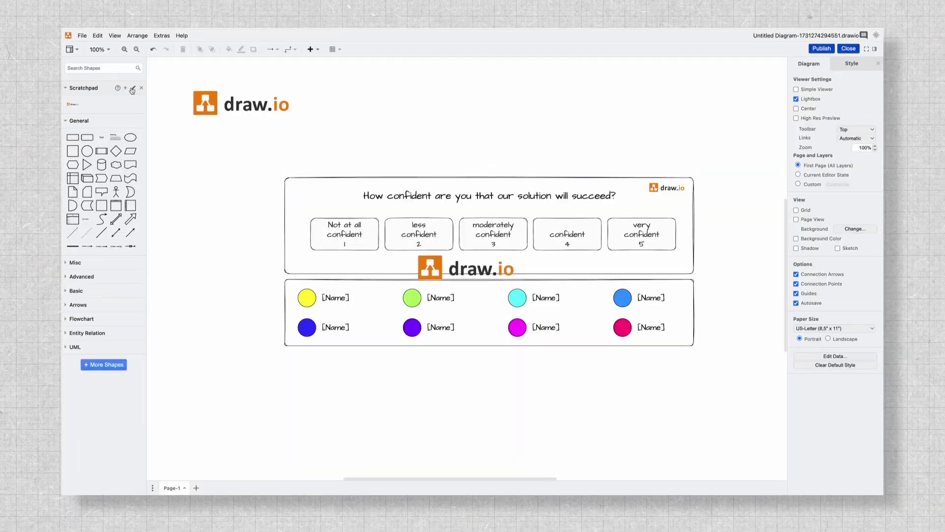
Open the Scratchpad editing window using its pencil icon.
left_click(132, 90)
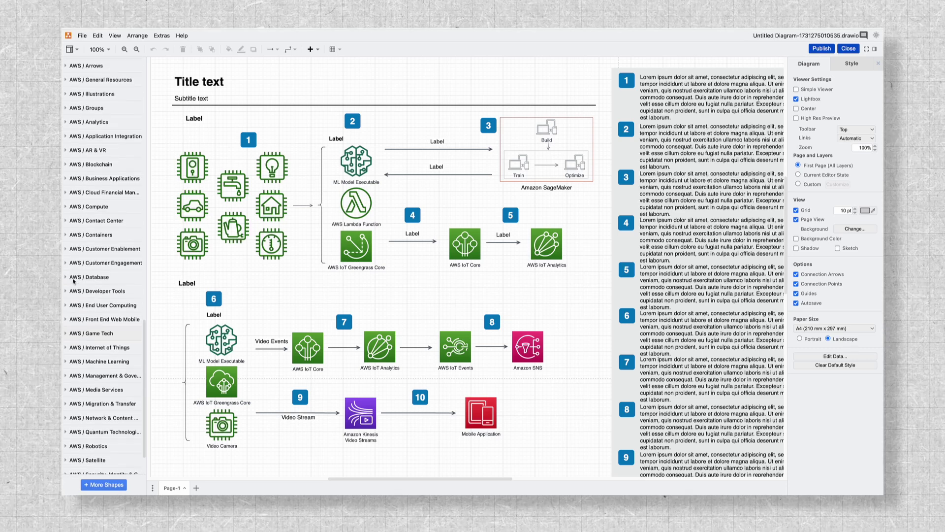
scroll(74, 281, "up", 5)
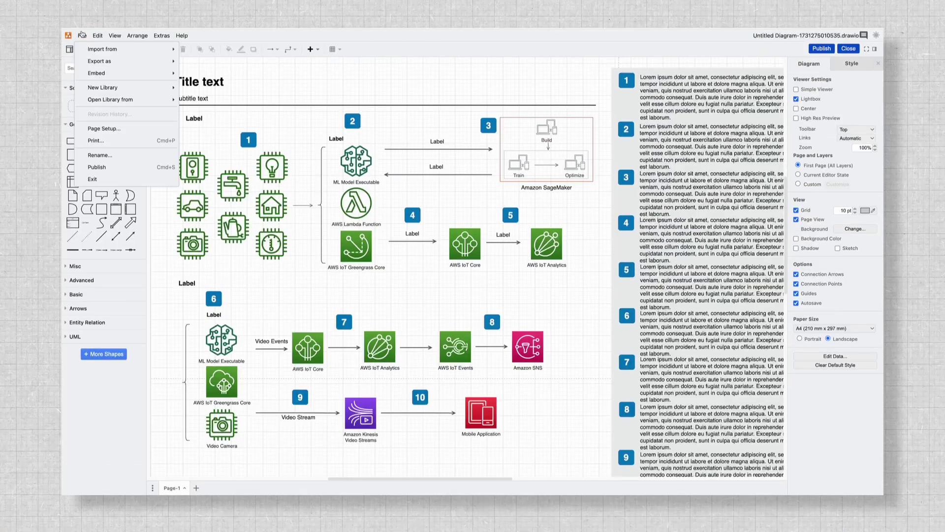
Create a device-stored 'chemistry' library, add the hexagon to it, and insert one onto the canvas.
mouse_move(110, 97)
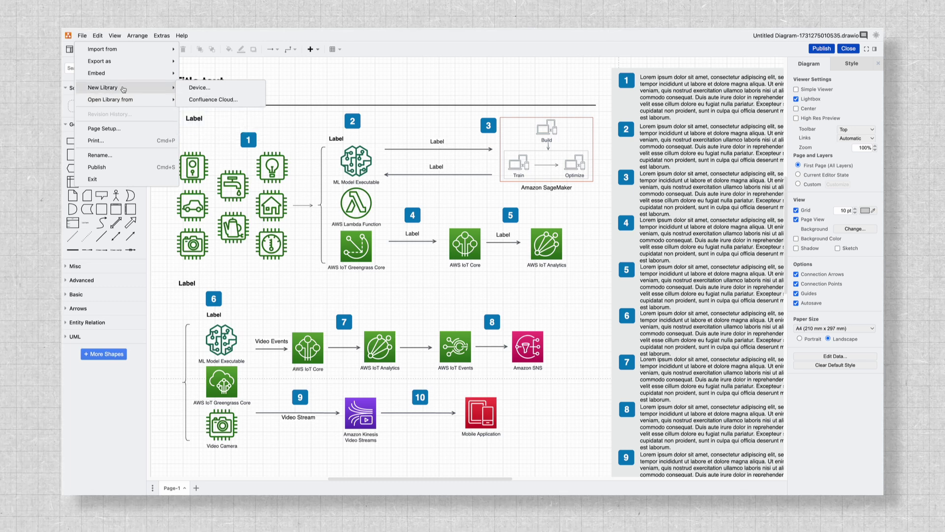
left_click(197, 94)
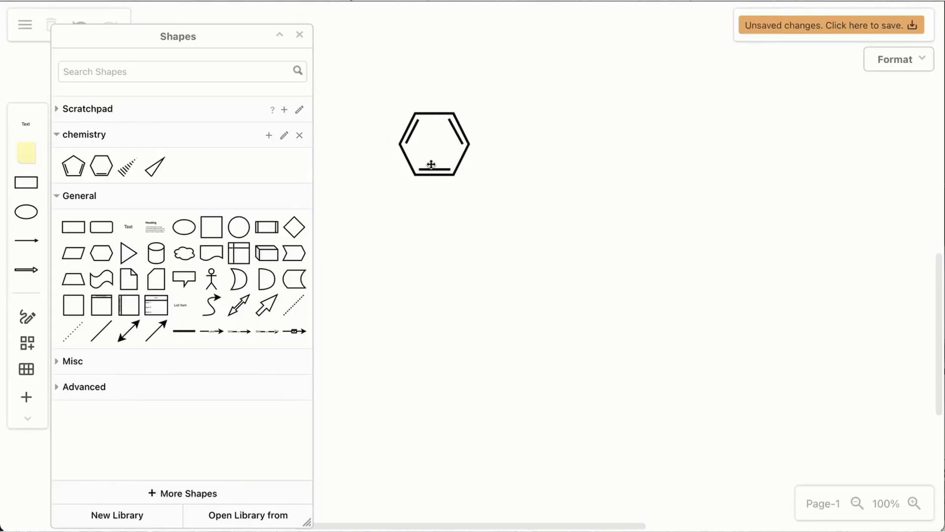
left_click_drag(436, 144, 276, 164)
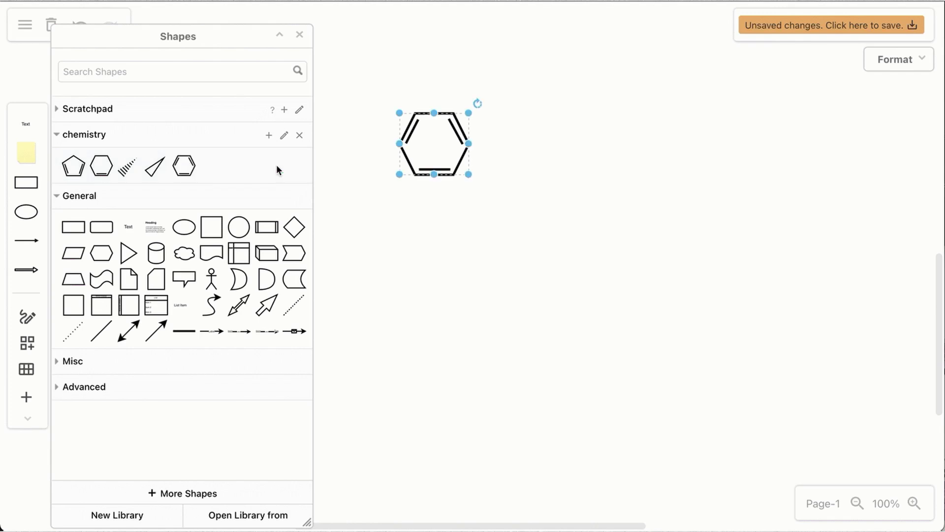
left_click(185, 166)
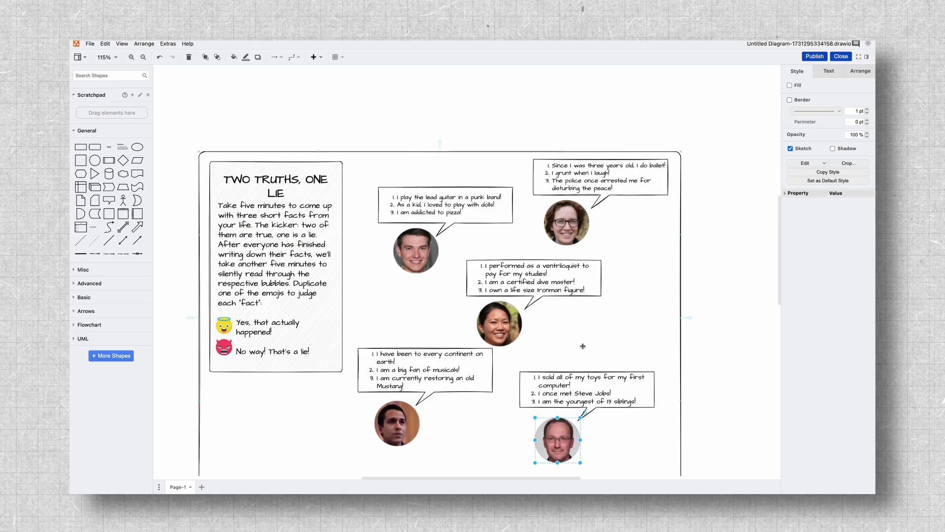
scroll(583, 344, "up", 3)
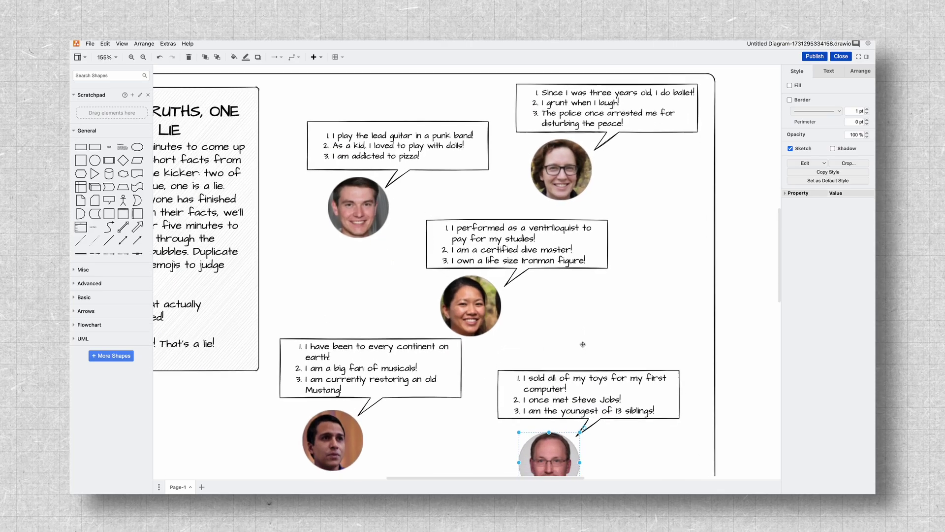
scroll(583, 345, "up", 3)
scroll(583, 339, "up", 2)
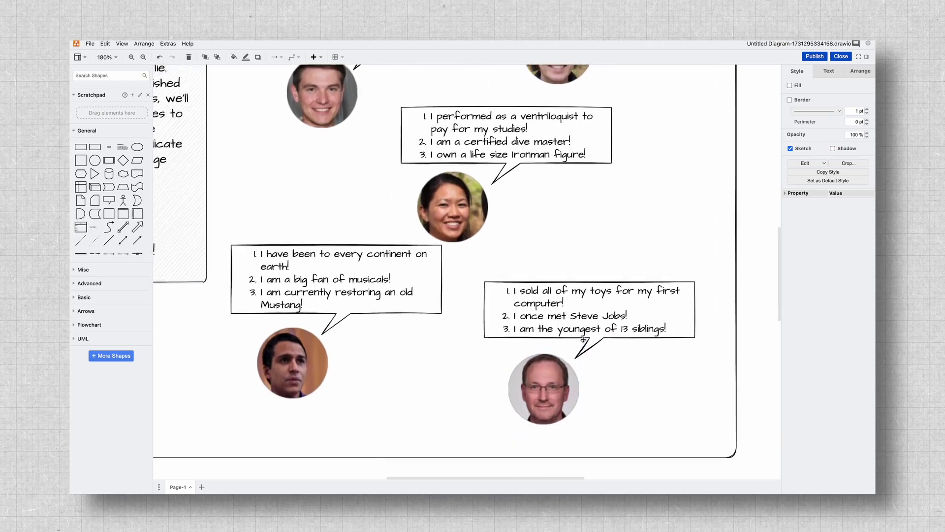
left_click(566, 367)
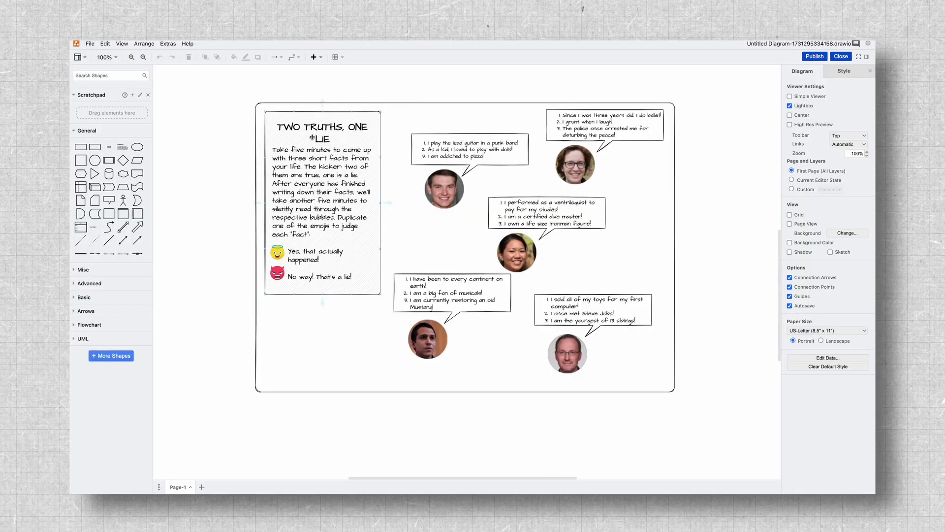
Open the Edit Shape dialog from Arrange > Insert > Shape to define a custom shape.
left_click(144, 44)
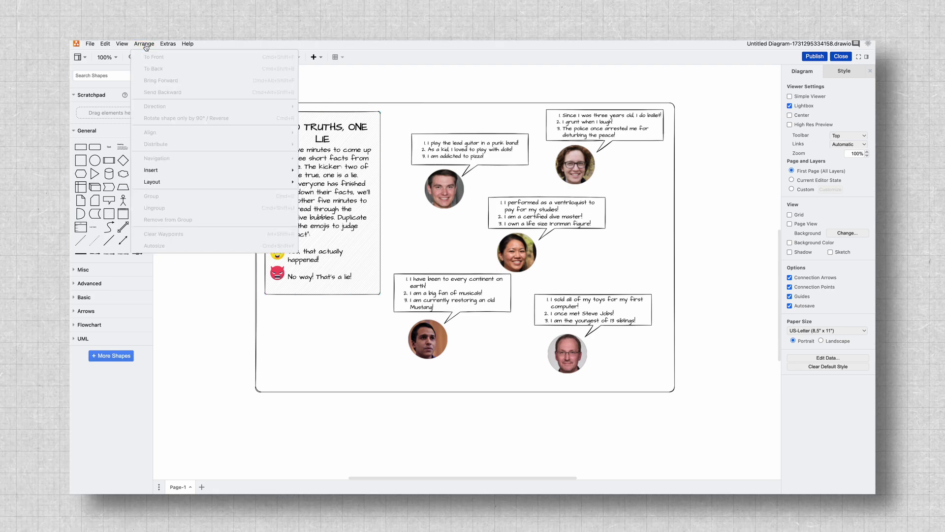
mouse_move(201, 172)
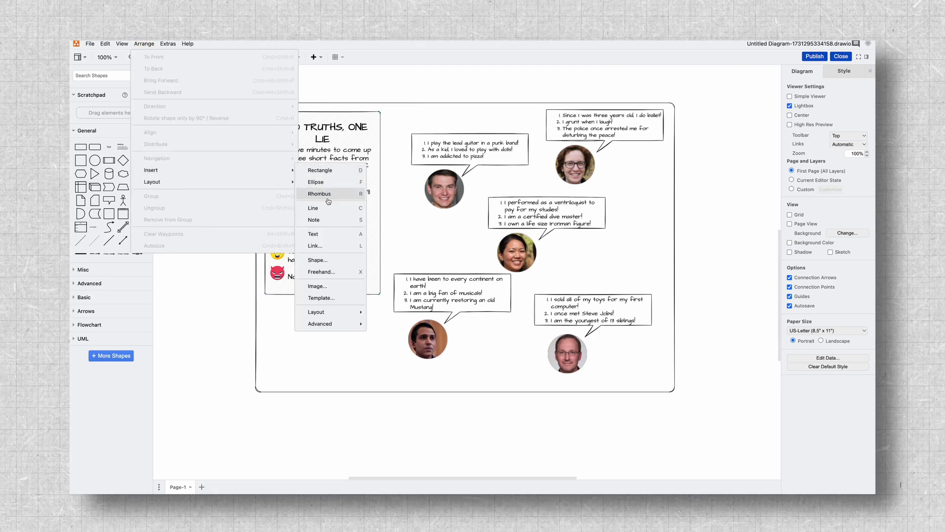
left_click(318, 260)
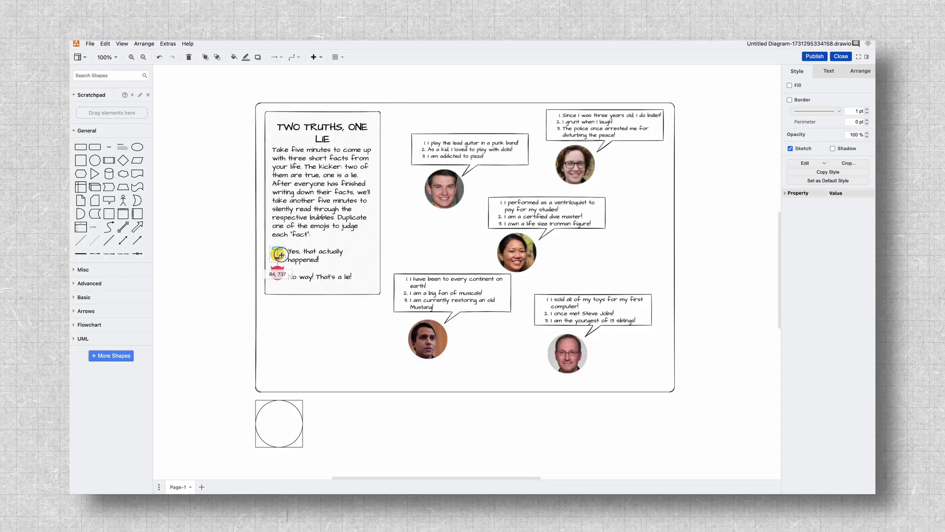
left_click(349, 219)
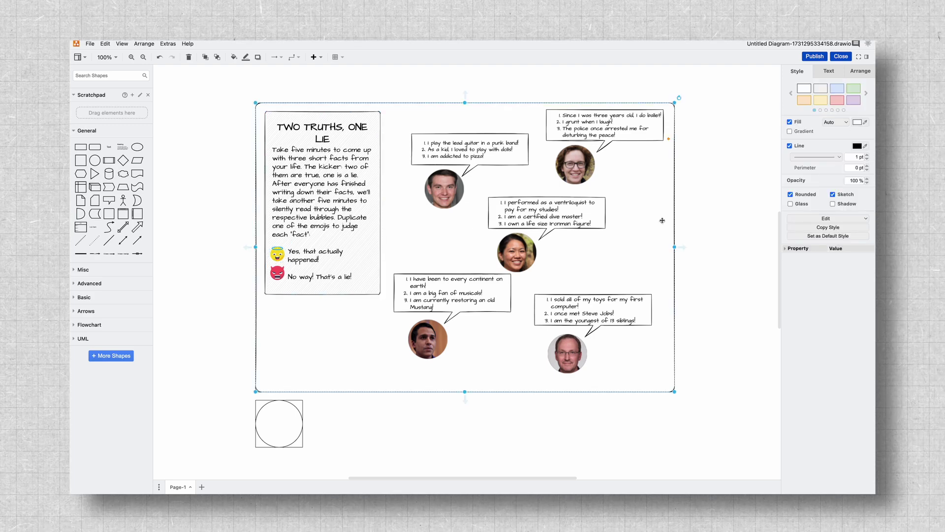
left_click(706, 215)
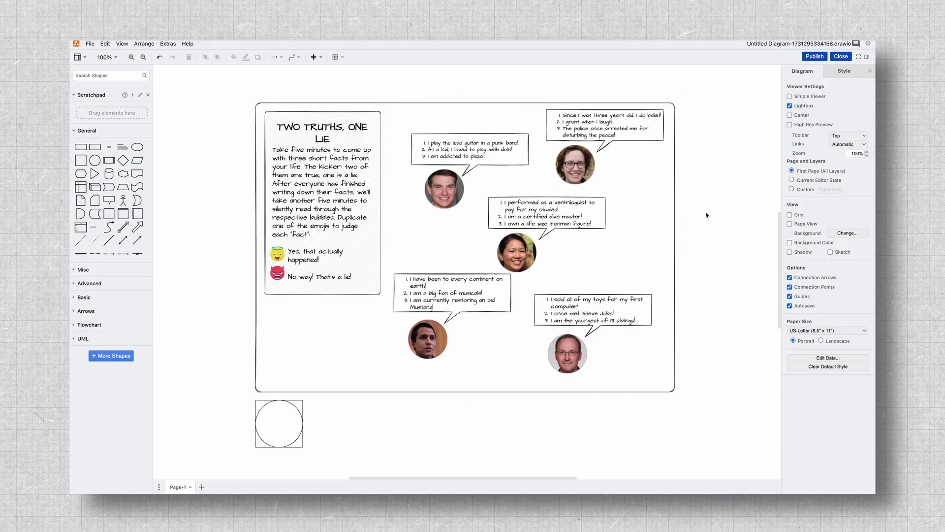